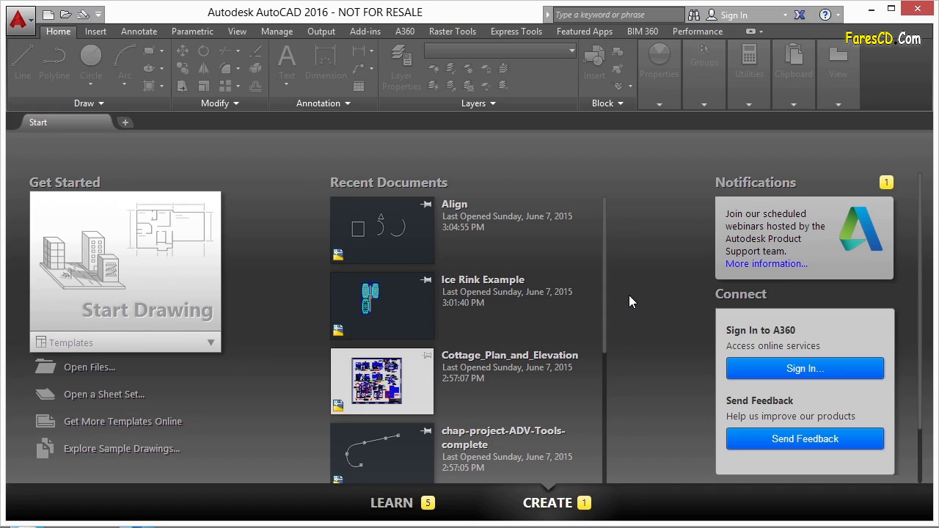
Open the drawing Align.dwg from folder 04.
click(91, 366)
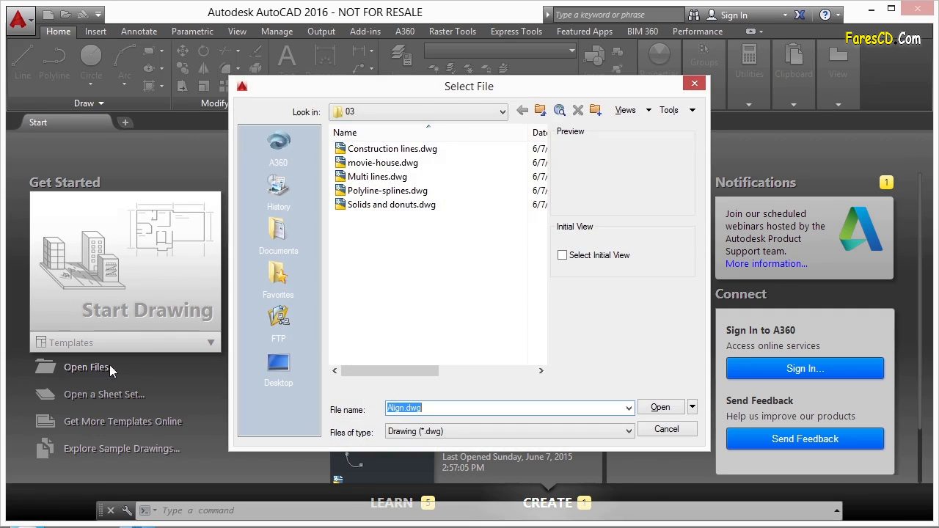
click(500, 112)
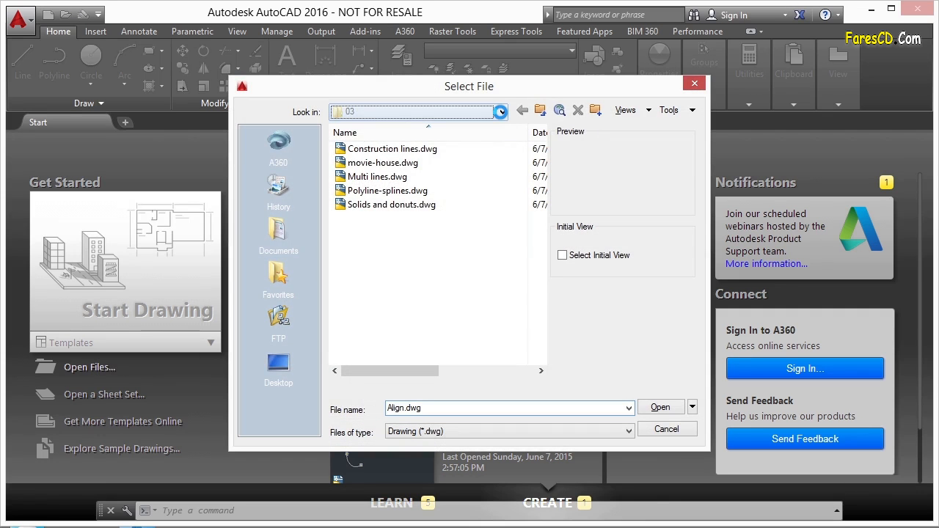
click(500, 111)
click(440, 232)
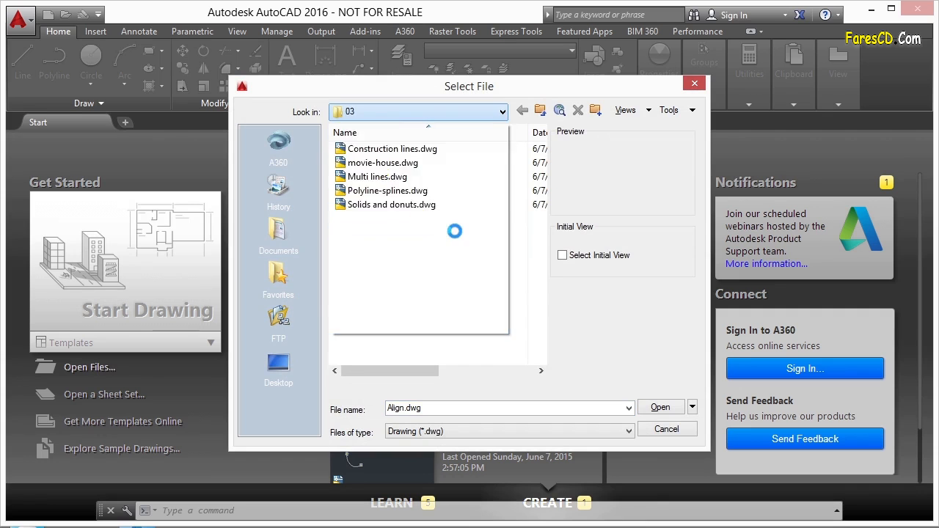
double_click(365, 177)
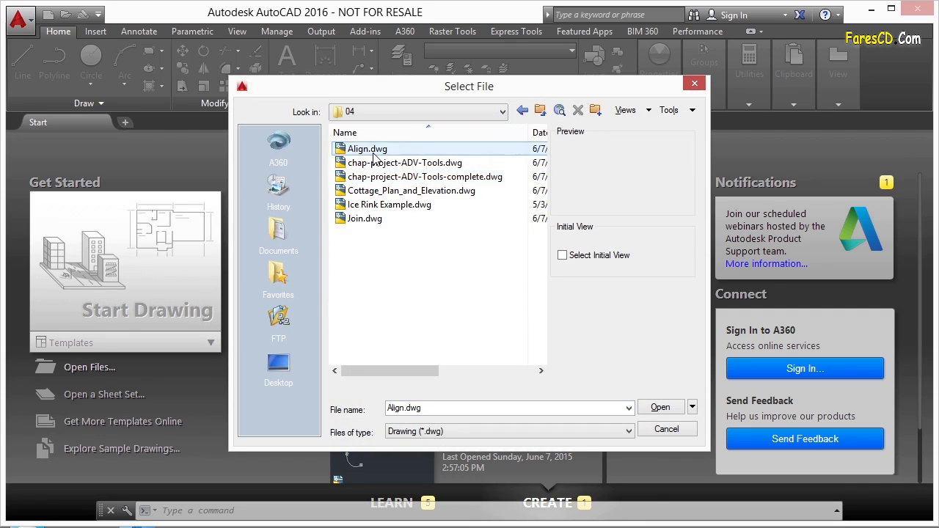
click(374, 151)
click(665, 412)
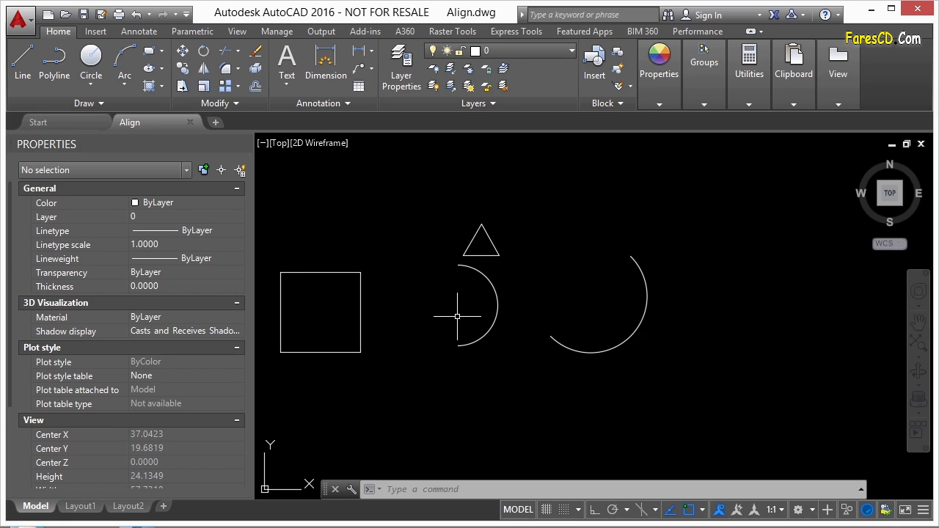
Measure the length of the square's right side from its lower-right to its upper-right corner.
mouse_move(429, 328)
middle_down()
mouse_move(468, 327)
mouse_move(478, 317)
middle_up()
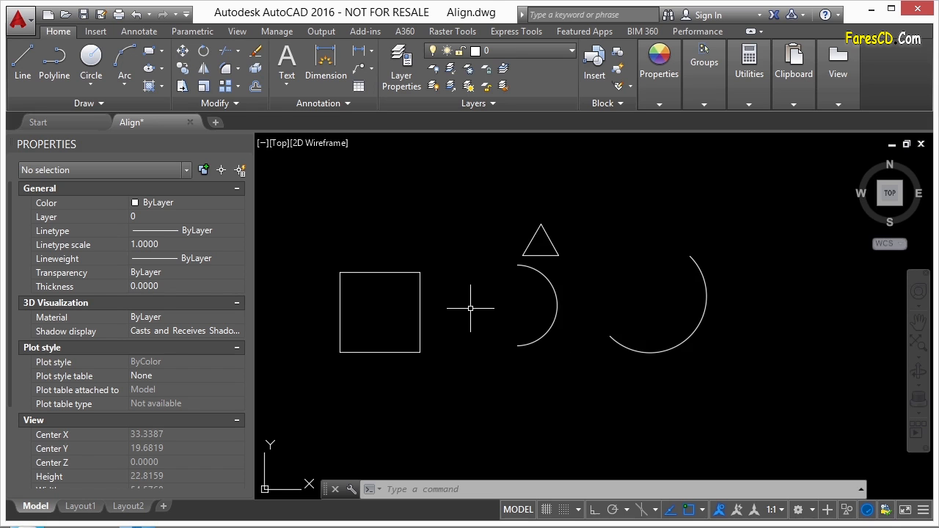
text(di)
key(Return)
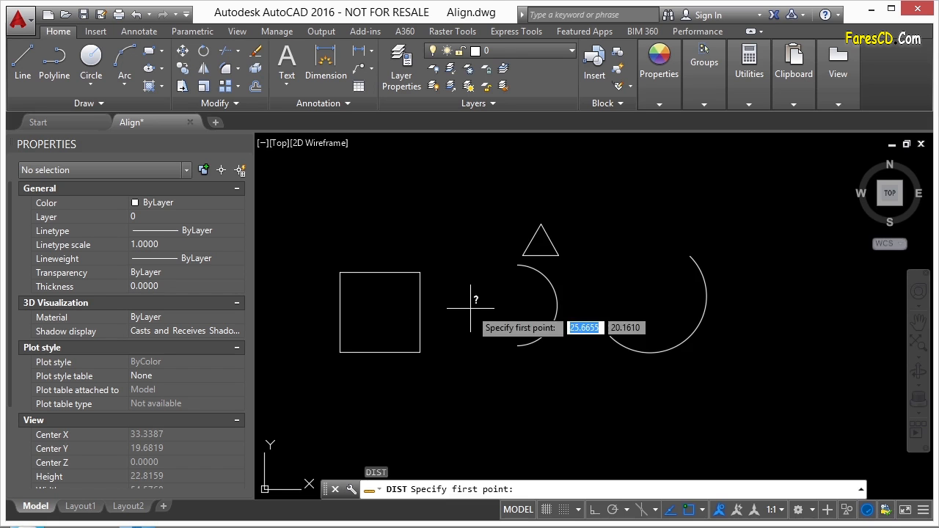
click(420, 352)
click(419, 272)
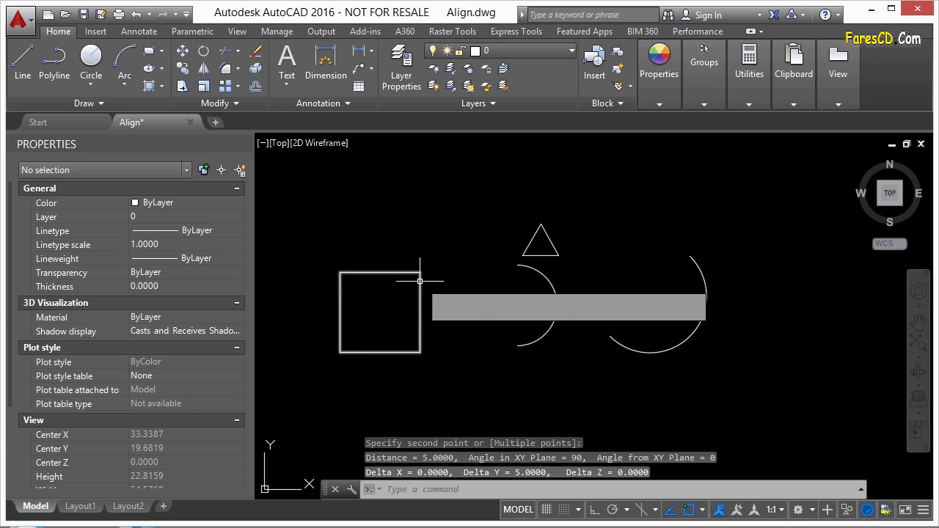
key(Return)
click(419, 272)
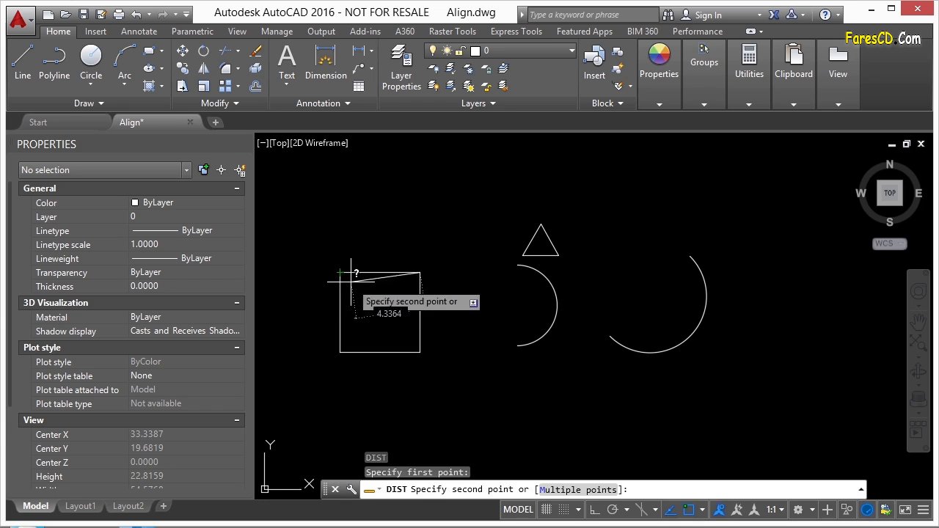
key(Escape)
Check the semicircular arc's geometry properties and measure the distance between its lower and upper endpoints.
click(531, 338)
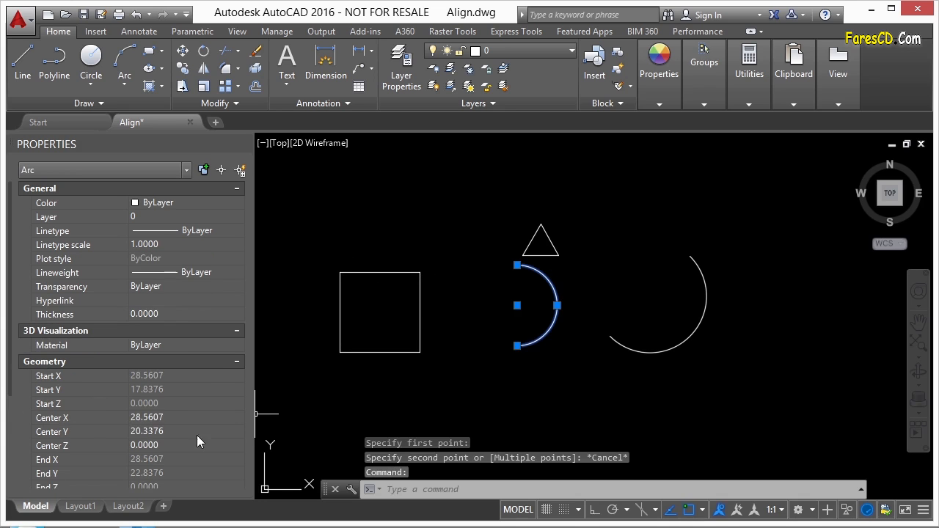
scroll(88, 370, down, 3)
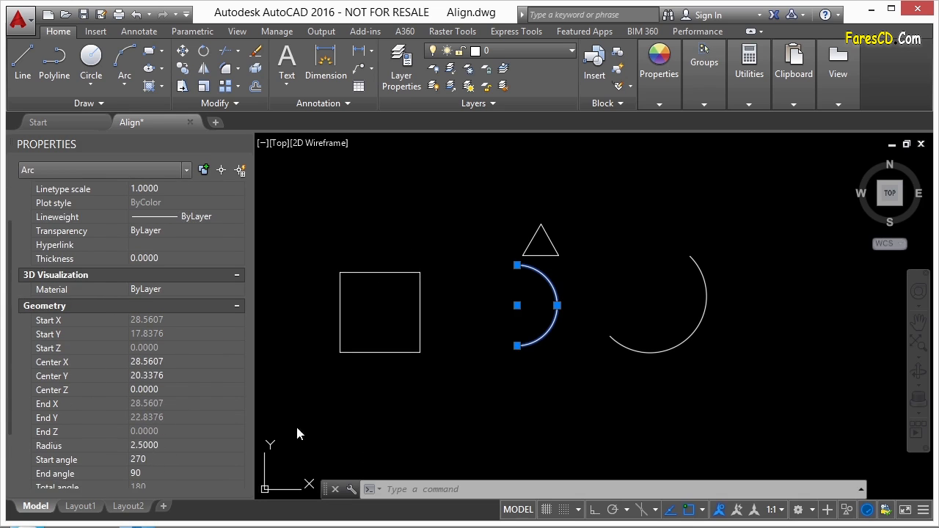
key(Escape)
text(dist)
key(Return)
click(517, 345)
click(517, 264)
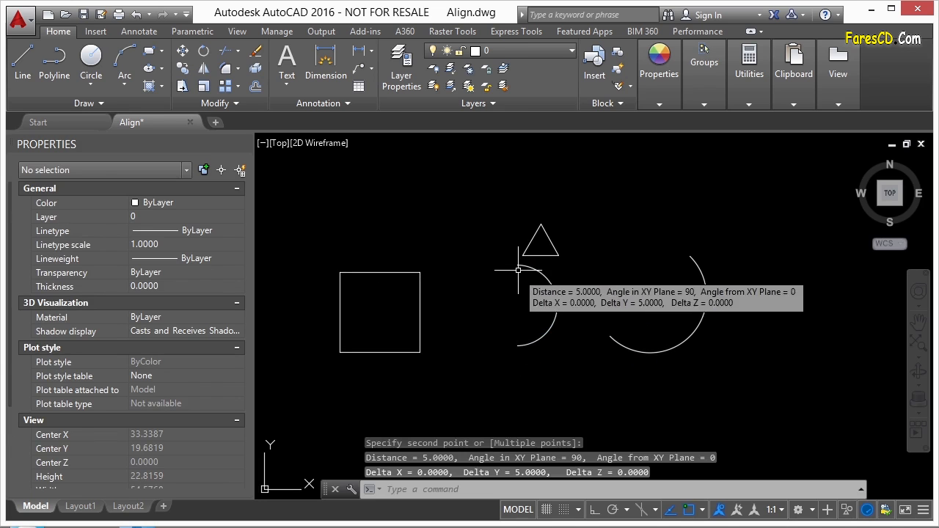
Move the semicircular arc by its upper endpoint onto the square's upper-right corner, and undo the move.
text(m)
key(Return)
click(547, 282)
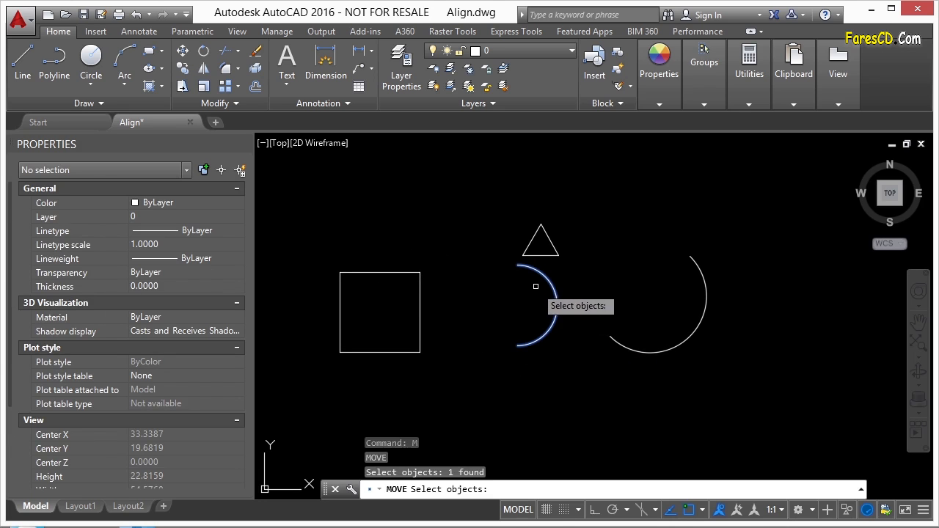
key(Return)
click(517, 264)
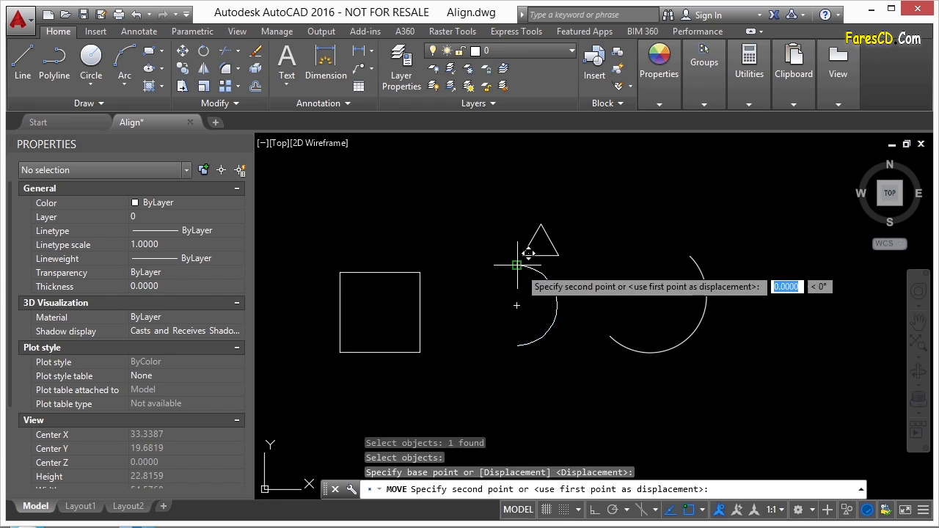
click(419, 272)
scroll(423, 365, up, 5)
scroll(391, 315, down, 6)
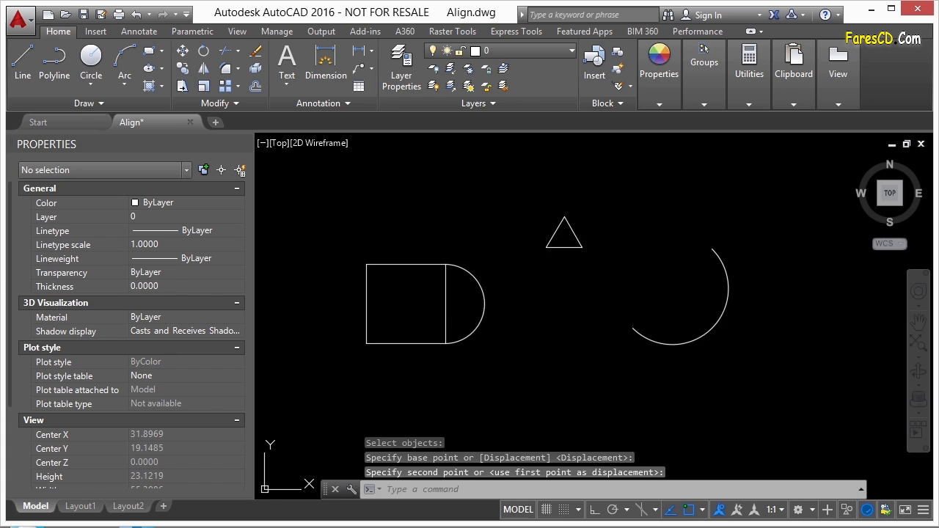
text(u)
key(Return)
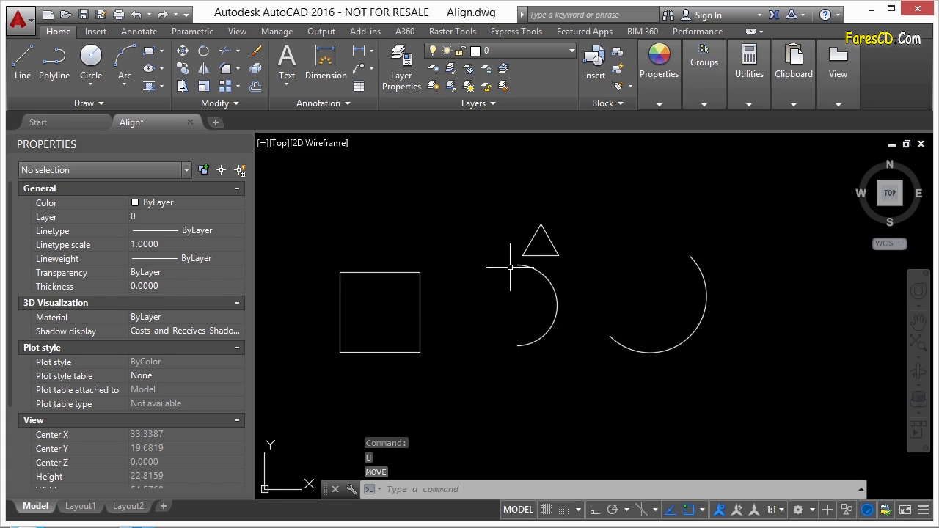
Begin an Align of the semicircular arc, matching its lower endpoint to the square's lower-right corner.
text(alig)
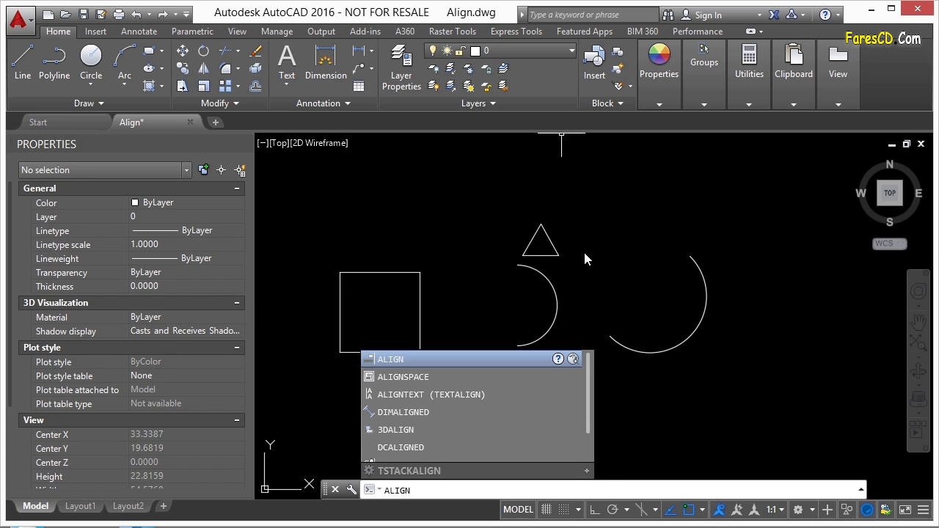
key(Return)
click(581, 290)
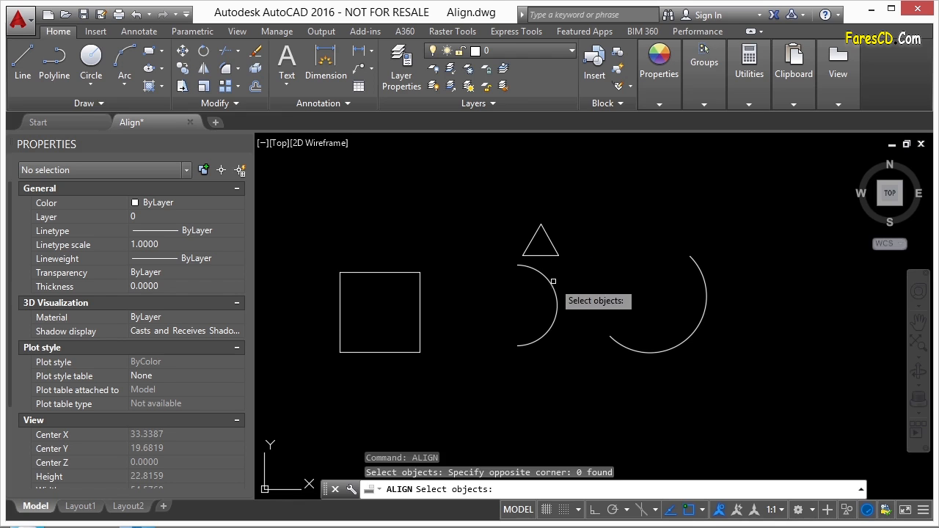
click(548, 278)
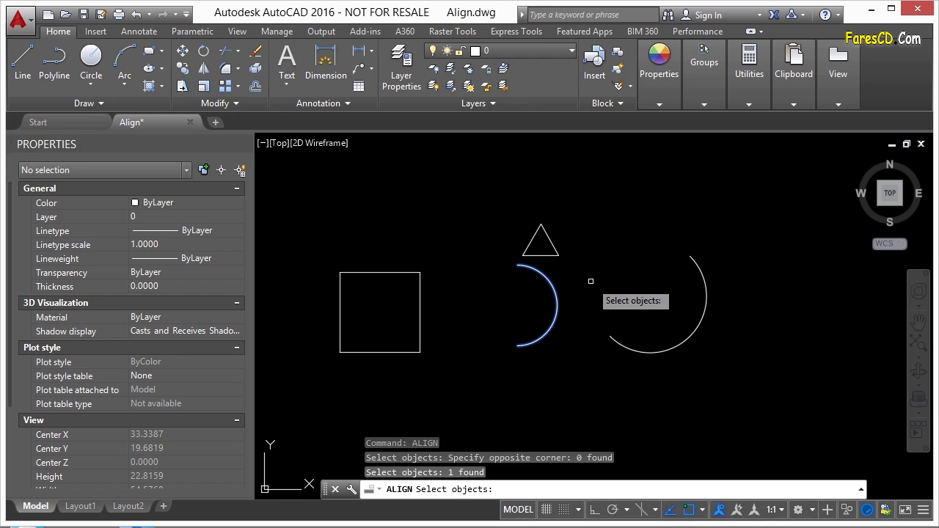
click(591, 278)
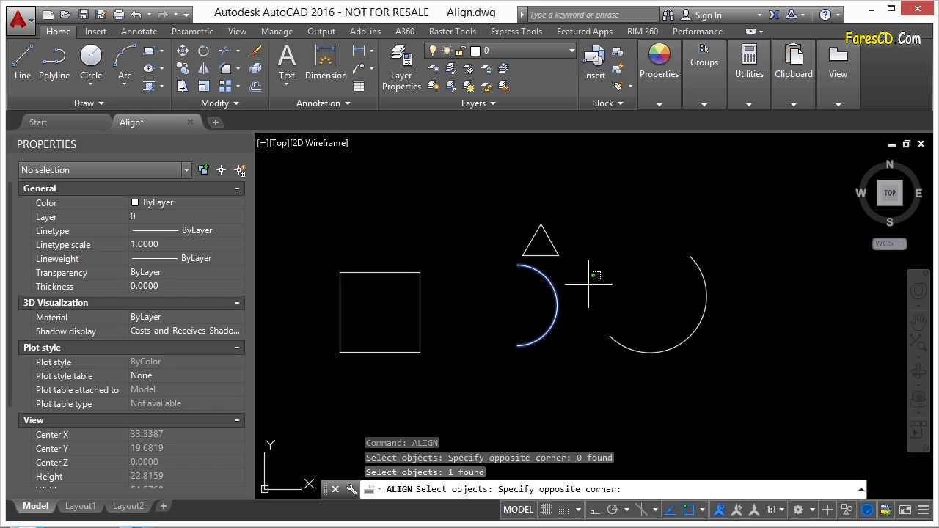
click(541, 299)
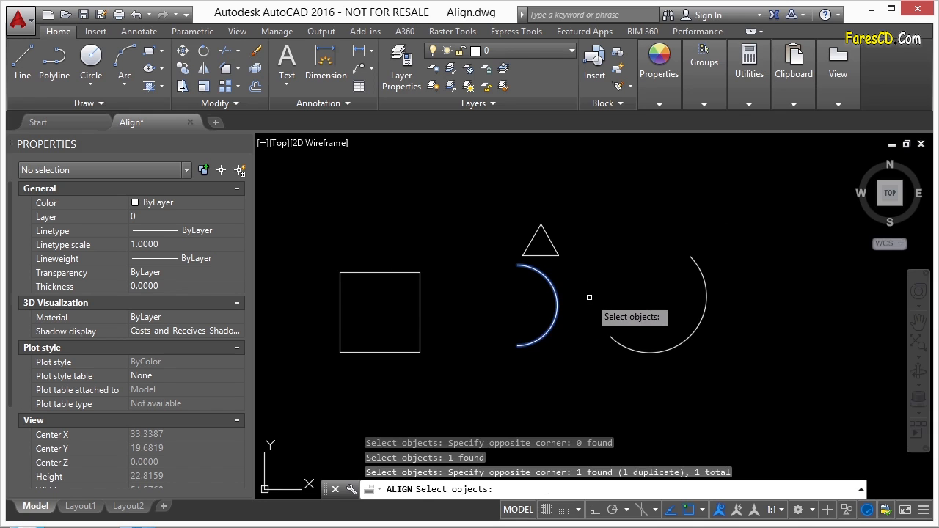
key(Return)
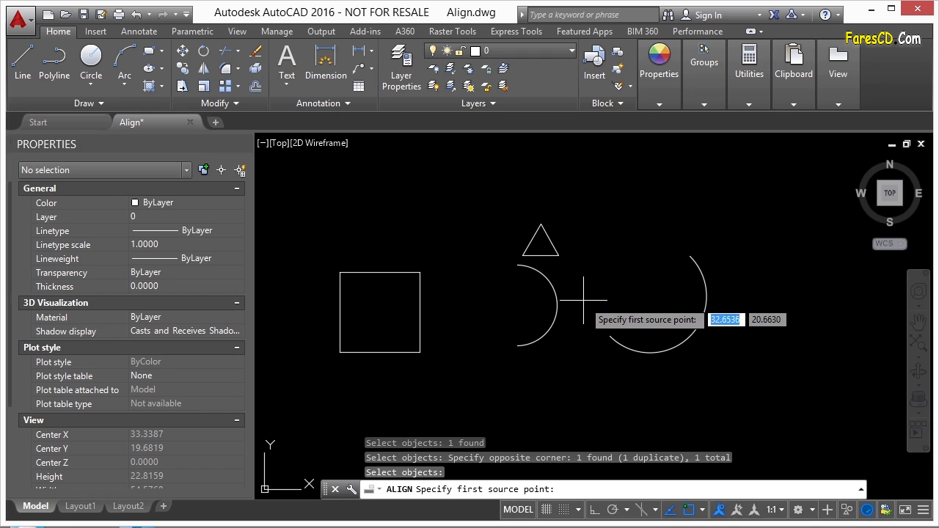
scroll(469, 320, up, 2)
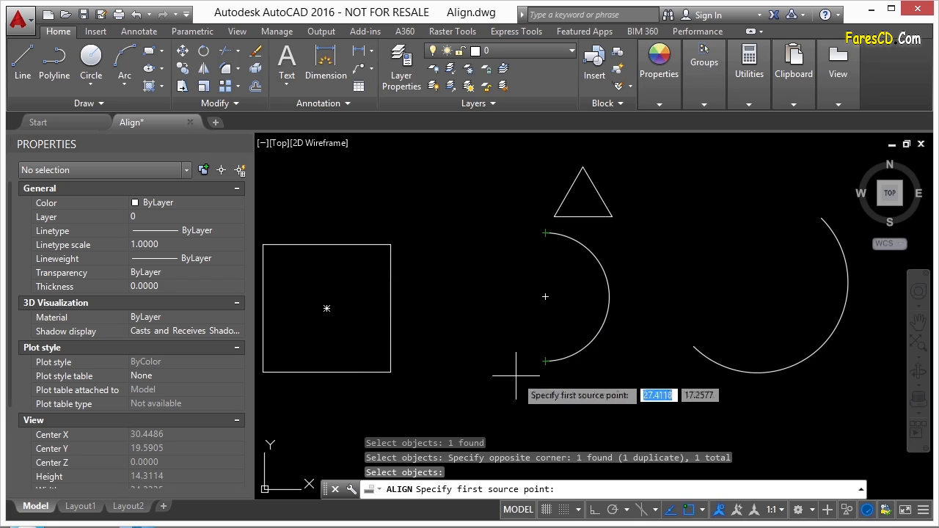
click(544, 360)
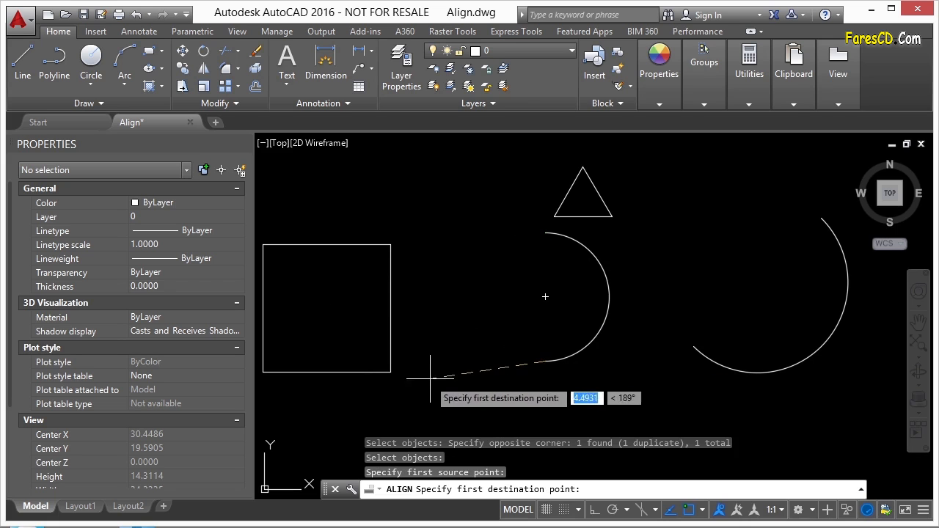
click(390, 371)
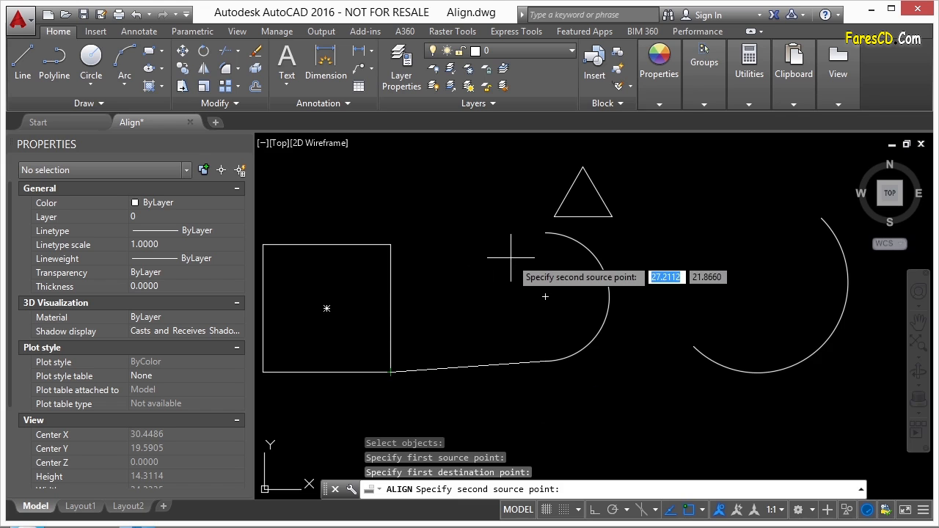
Match the arc's upper endpoint to the square's upper-right corner and complete the alignment without scaling.
click(546, 233)
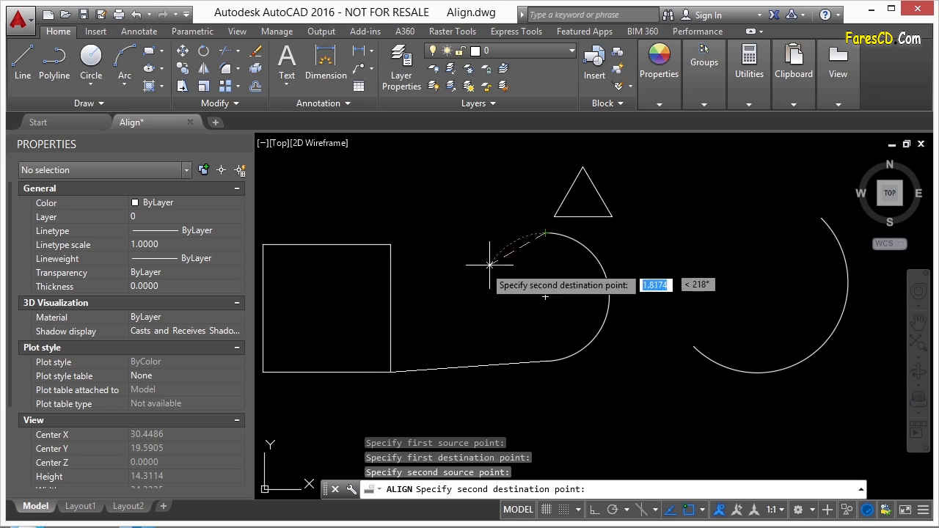
click(391, 244)
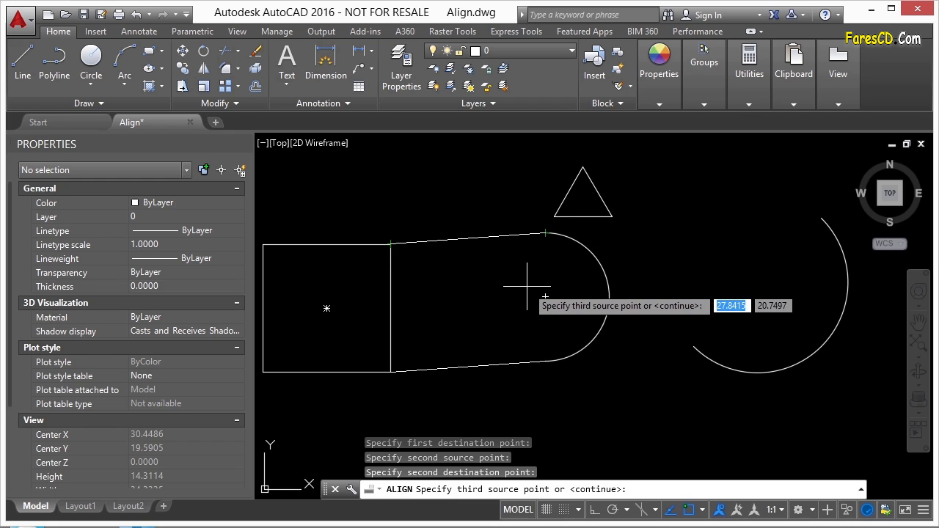
key(Return)
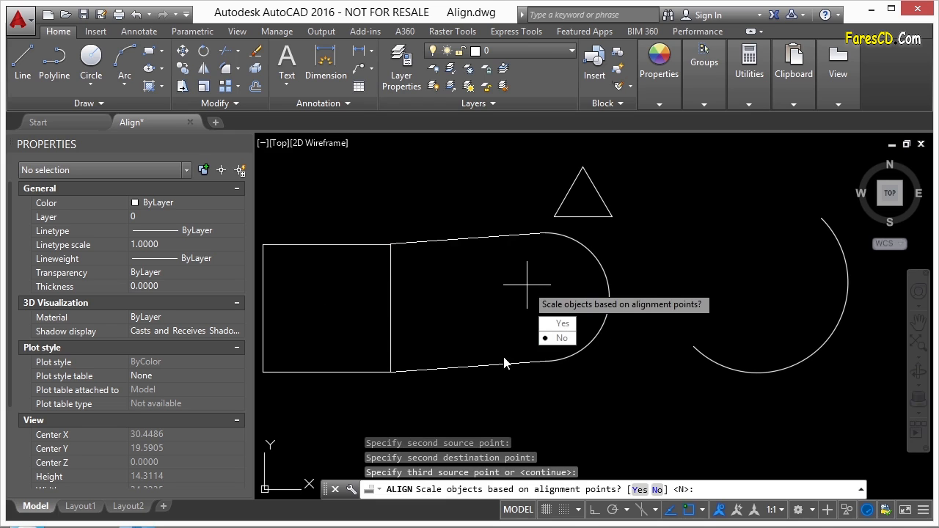
click(557, 338)
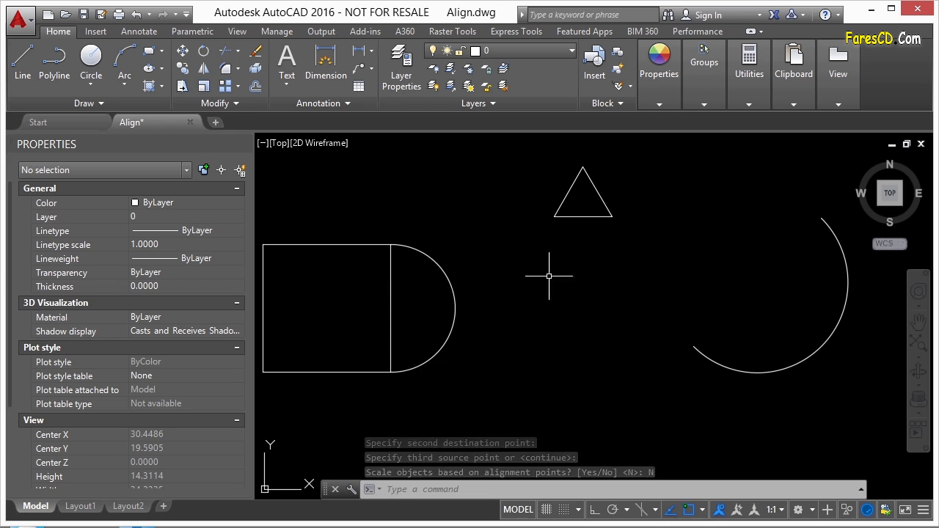
scroll(611, 278, down, 2)
key(Escape)
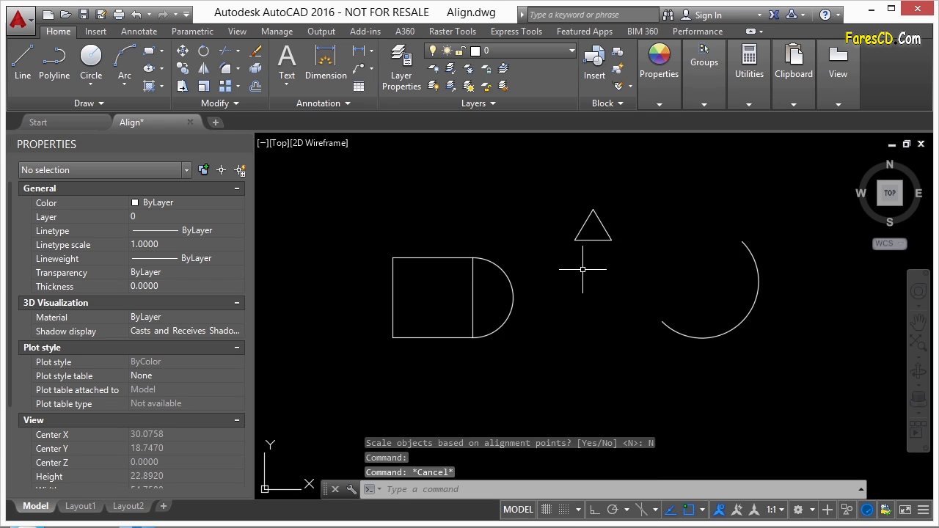
Begin an Align of the triangle, matching its apex to the square's upper-left corner.
click(603, 225)
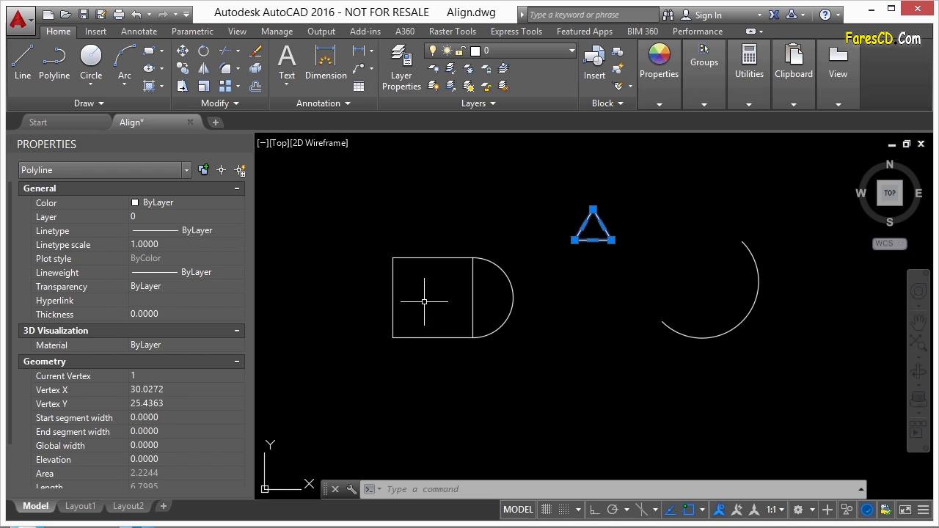
key(Escape)
text(align)
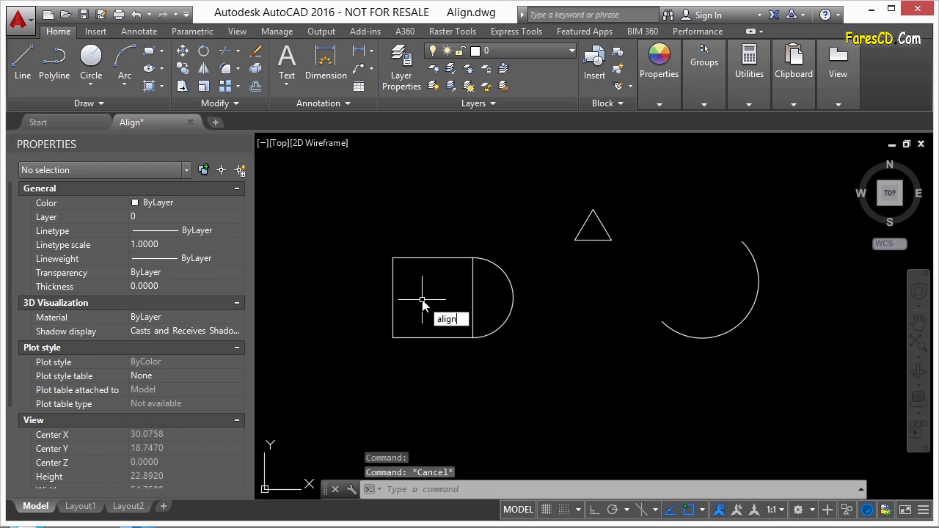
key(Return)
click(607, 227)
key(Return)
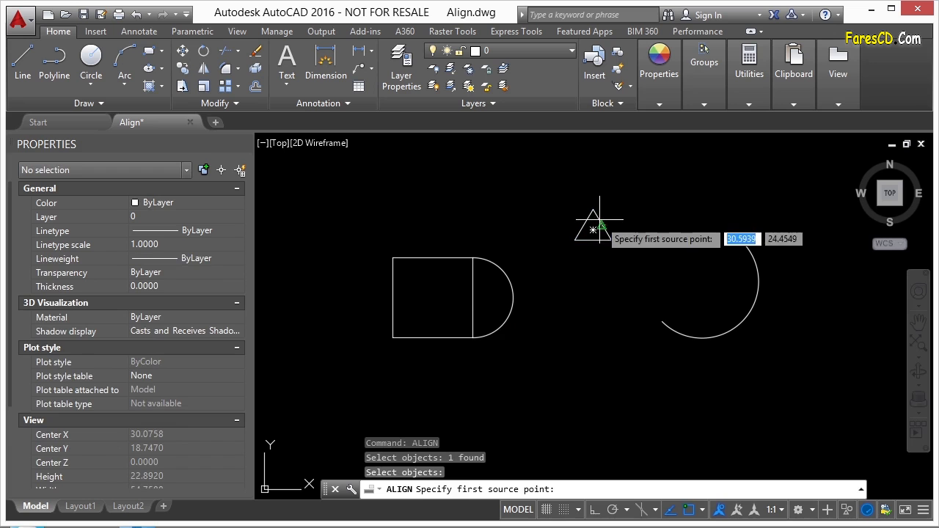
click(592, 209)
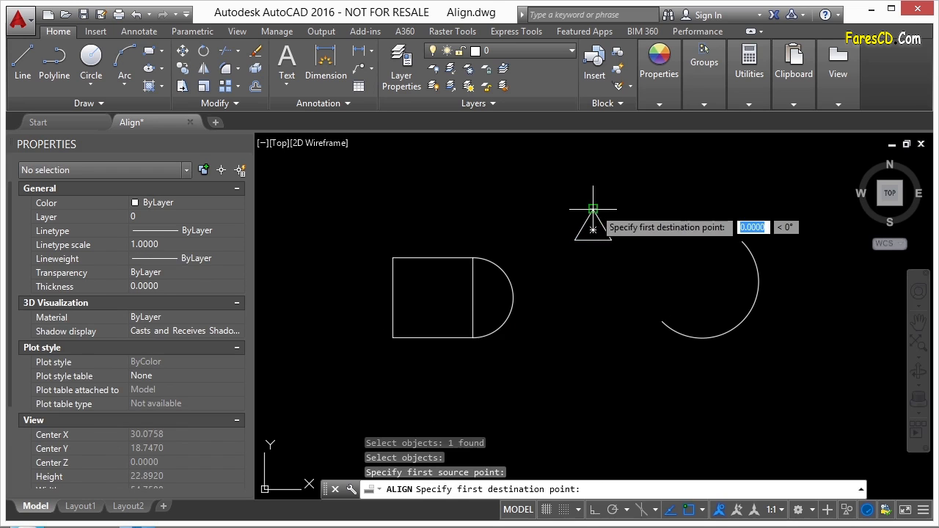
click(393, 258)
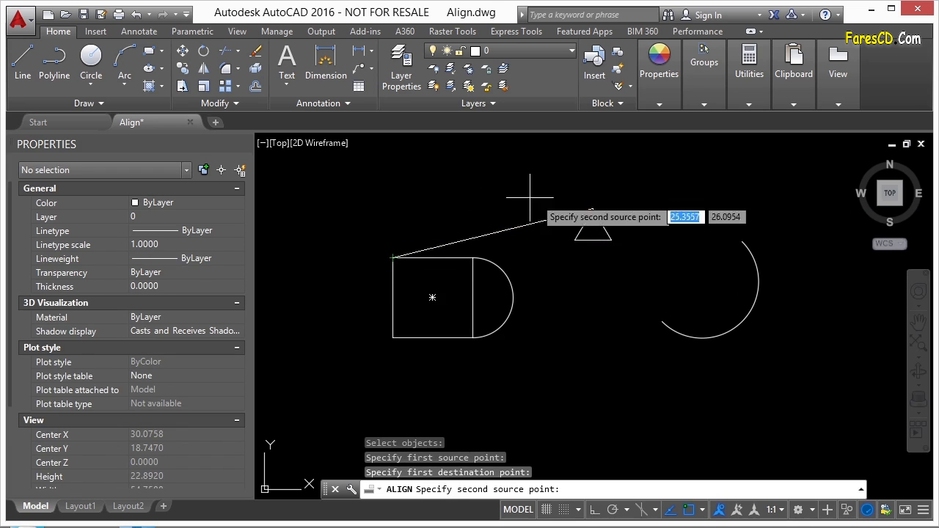
Match the triangle's lower-right vertex to the square's lower-left corner and complete the alignment without scaling.
click(611, 239)
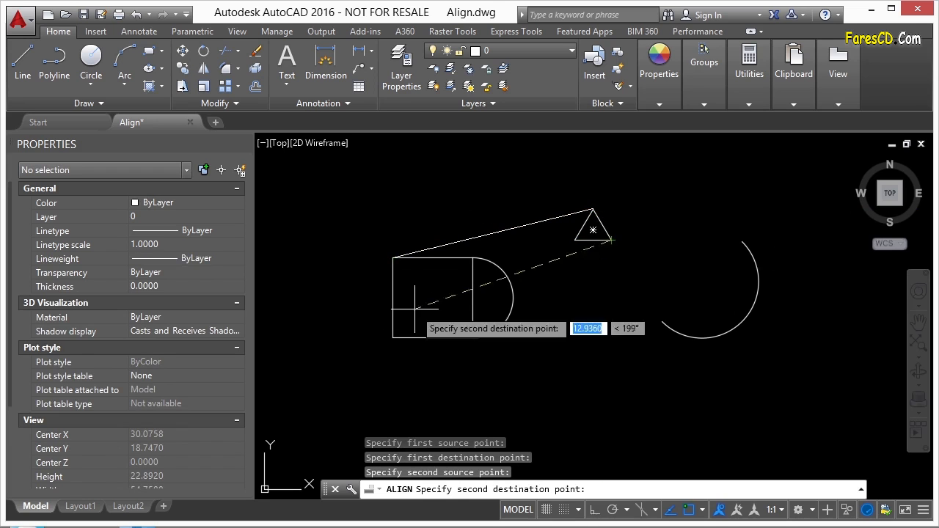
click(392, 337)
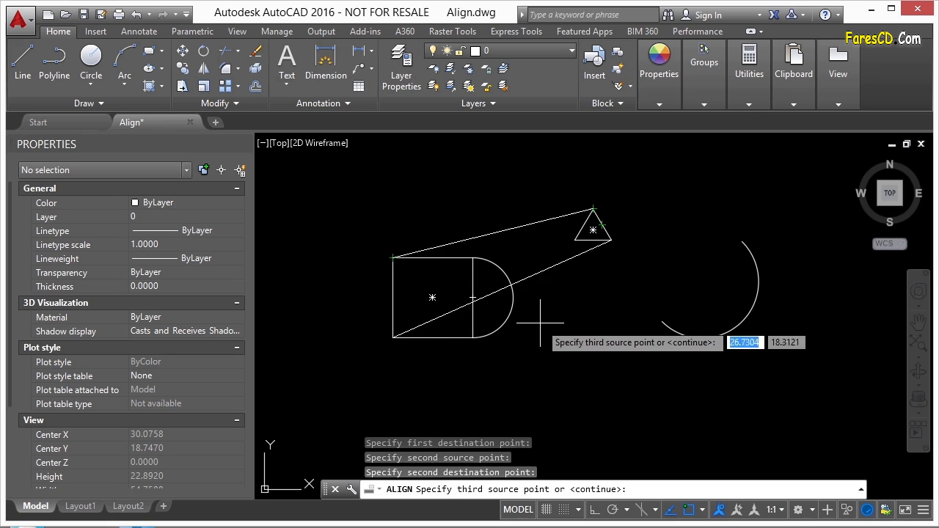
key(Return)
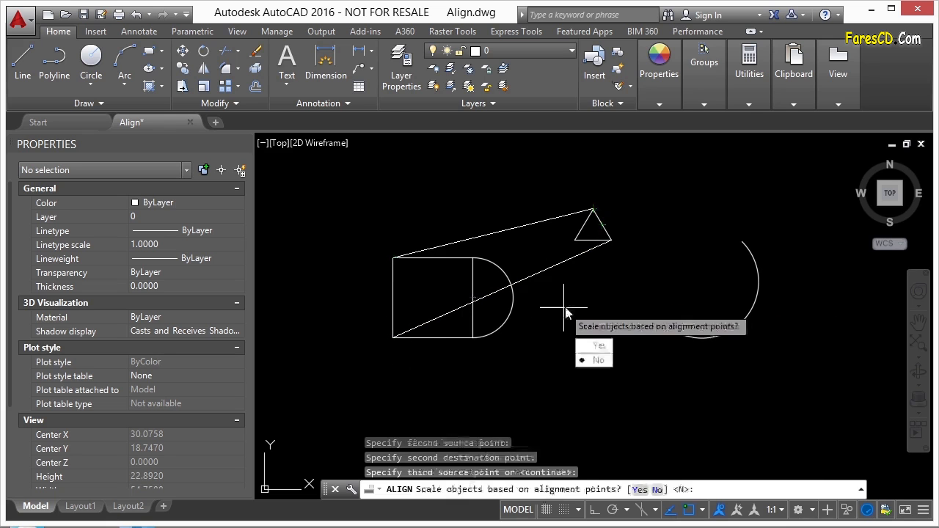
click(598, 362)
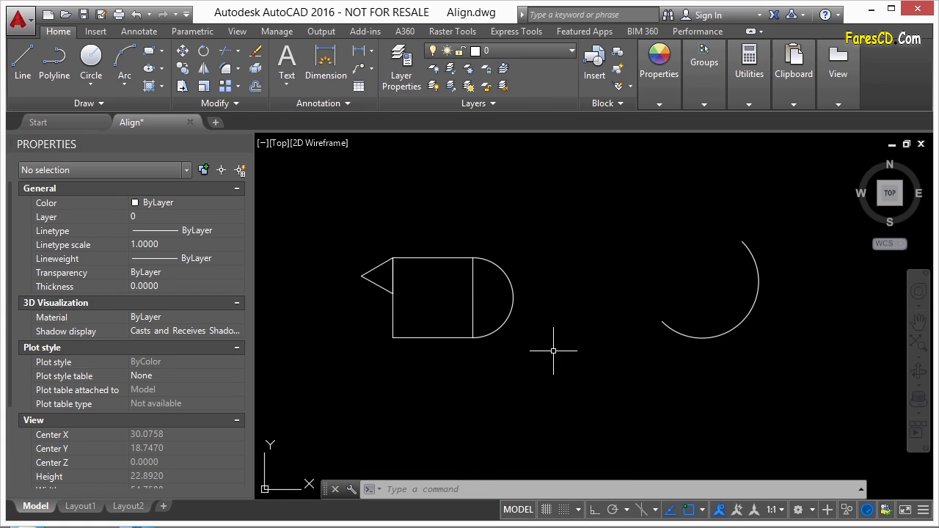
Begin an Align of the large separate arc, matching its lower endpoint to the square's upper-right corner.
text(align)
key(Return)
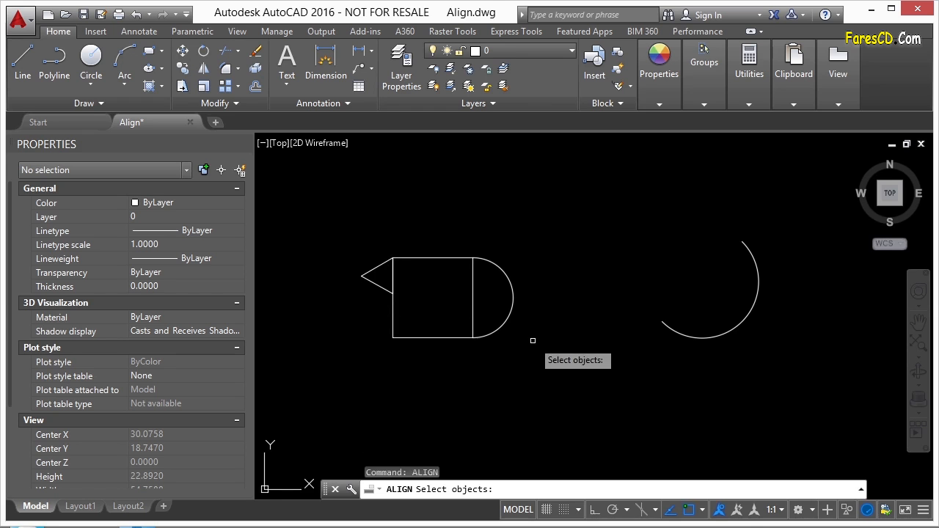
click(674, 334)
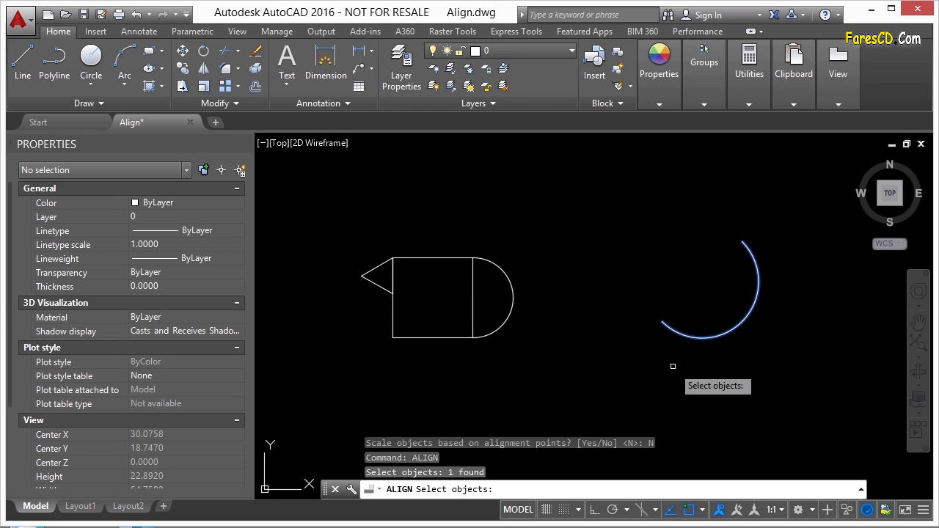
key(Return)
click(662, 321)
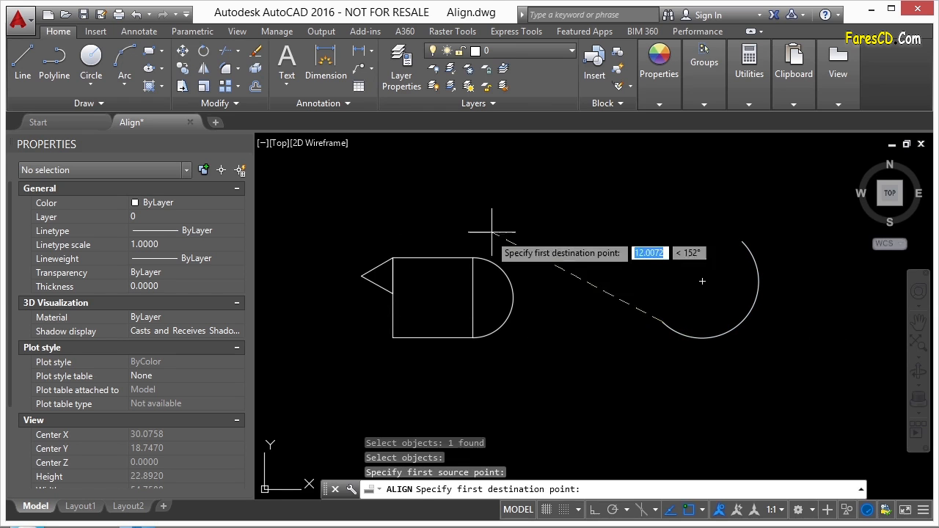
click(472, 258)
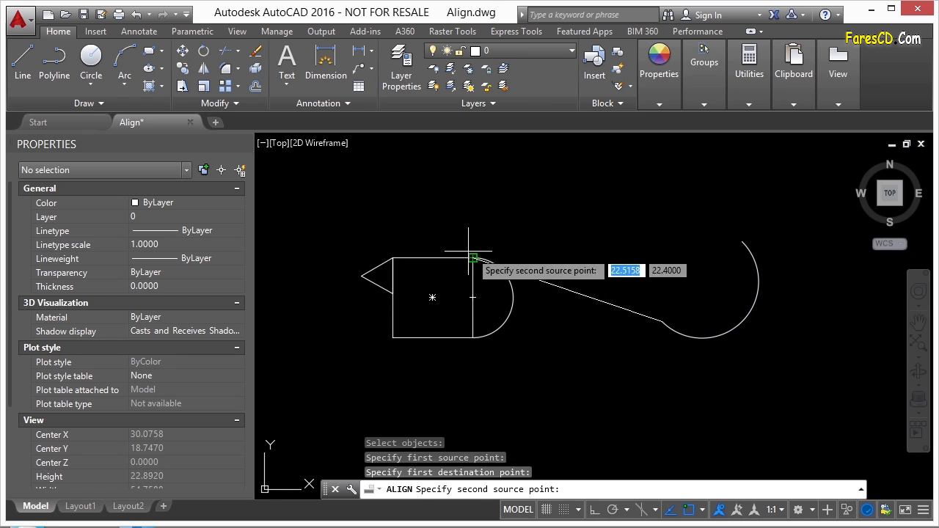
Match the large arc's upper endpoint to the square's upper-left corner and complete the alignment with scaling.
click(742, 240)
click(392, 257)
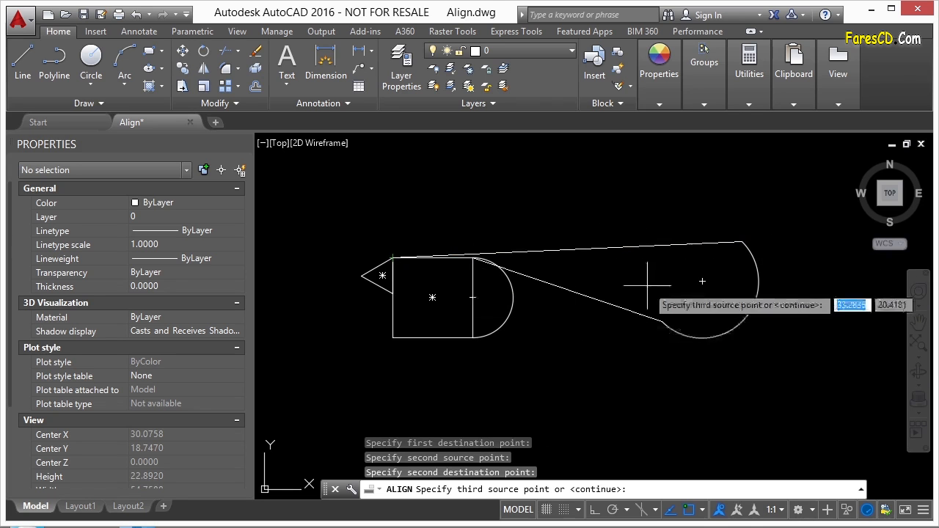
key(Return)
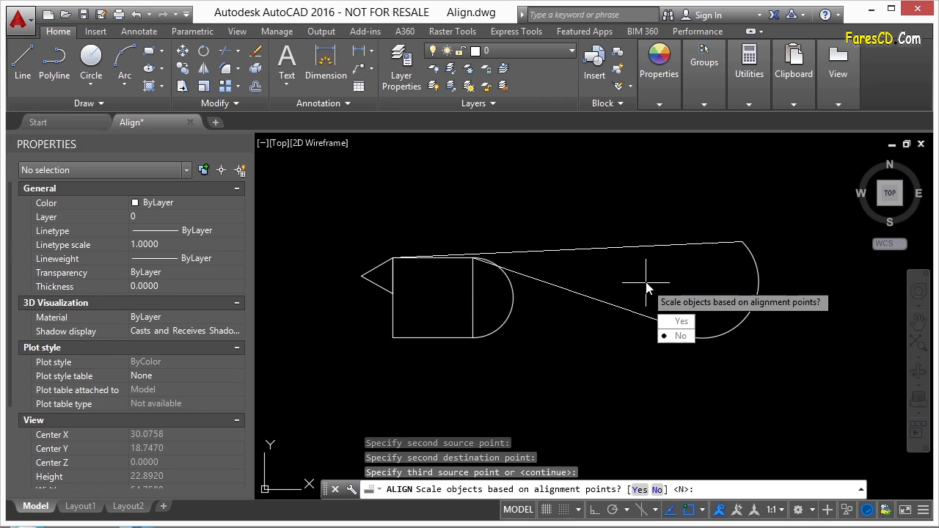
click(676, 321)
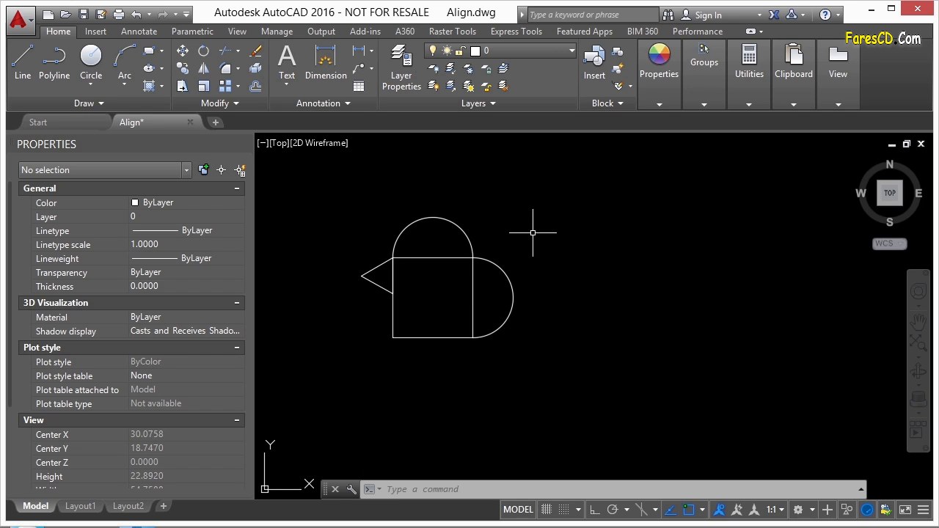
Begin another Align of the triangle, matching its outer tip to the square's upper-left corner.
text(align)
key(Return)
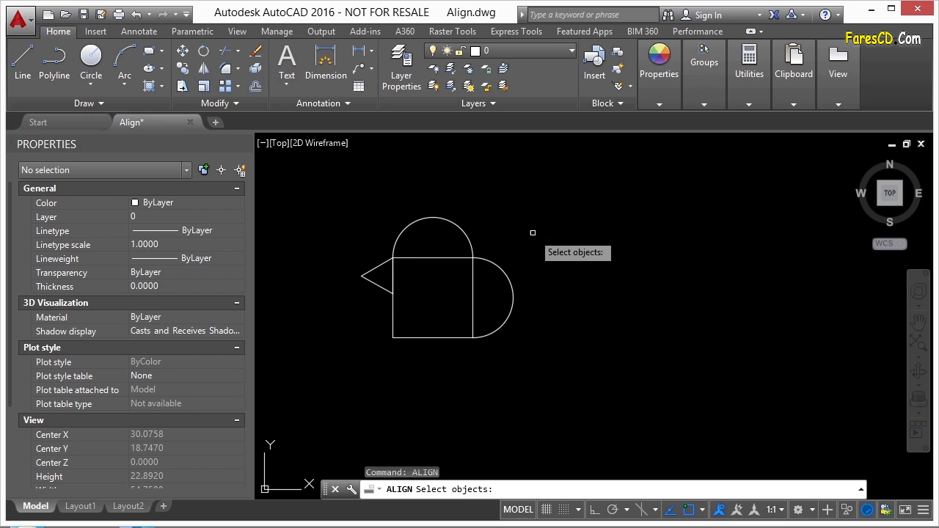
click(371, 271)
click(353, 264)
key(Return)
click(362, 275)
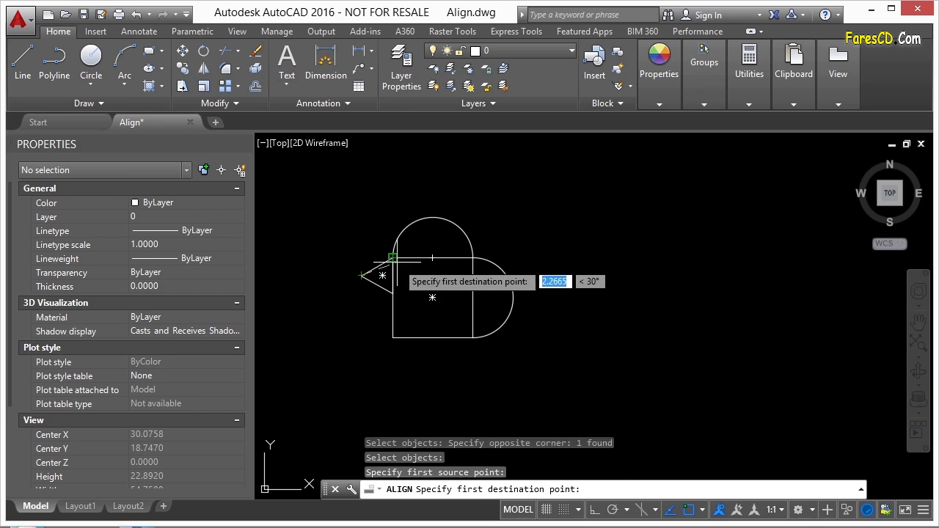
click(432, 258)
Complete the three-point alignment by matching the triangle's upper vertex to the square's upper-right corner and its lower vertex to the lower-right corner.
scroll(377, 267, up, 4)
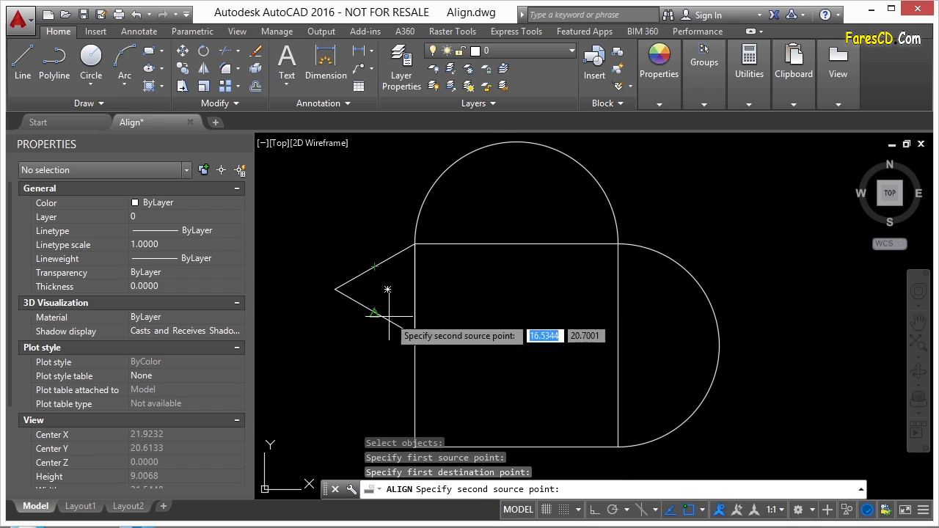
click(415, 243)
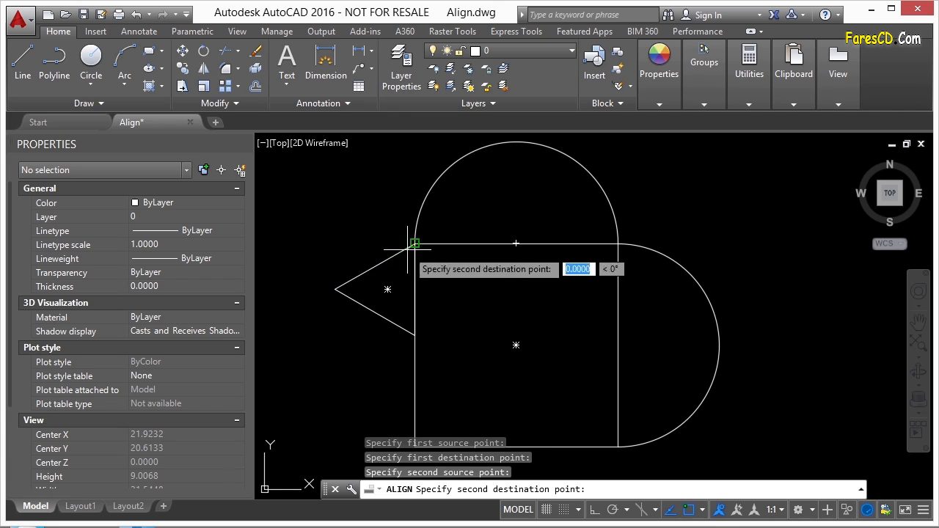
click(618, 243)
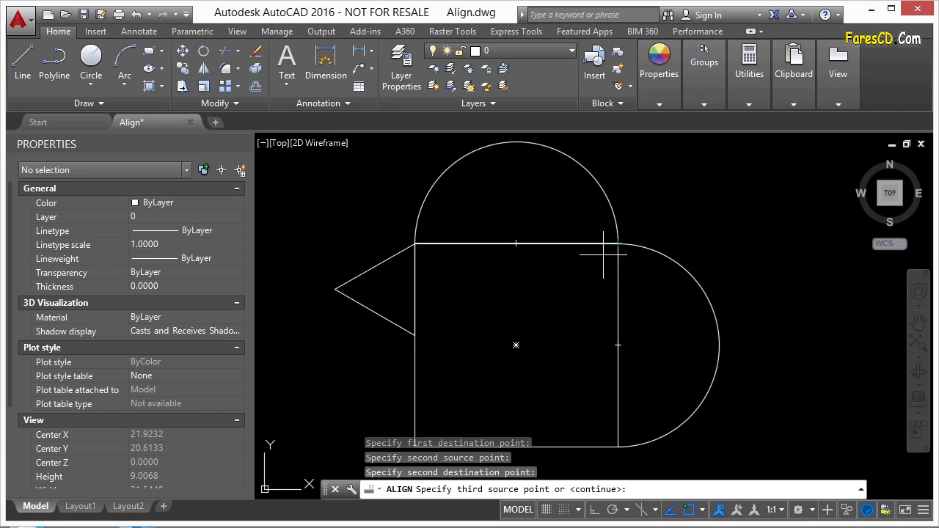
click(414, 335)
click(618, 445)
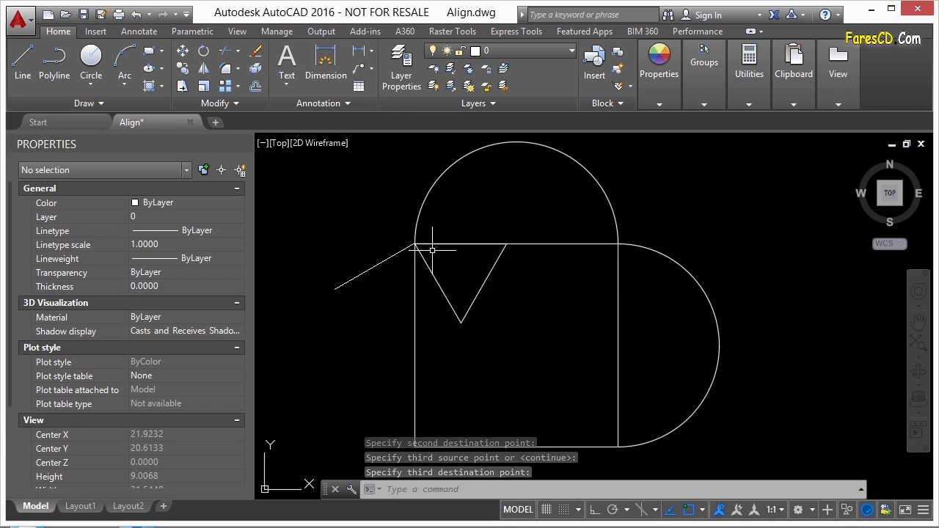
scroll(414, 247, up, 3)
scroll(411, 247, down, 3)
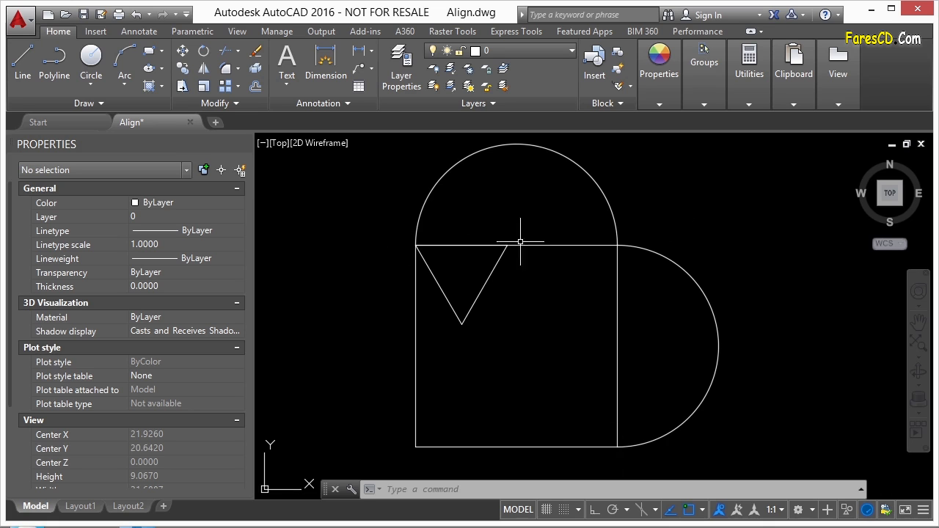
Begin an Align of the triangle inside the square, matching its top edge's midpoint to the square's upper-left corner.
text(al)
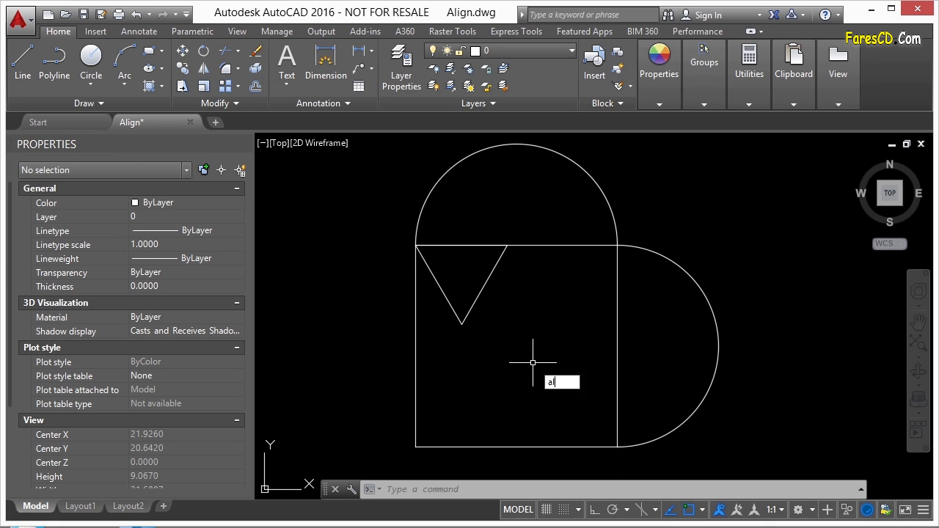
key(Return)
click(484, 326)
click(458, 319)
key(Return)
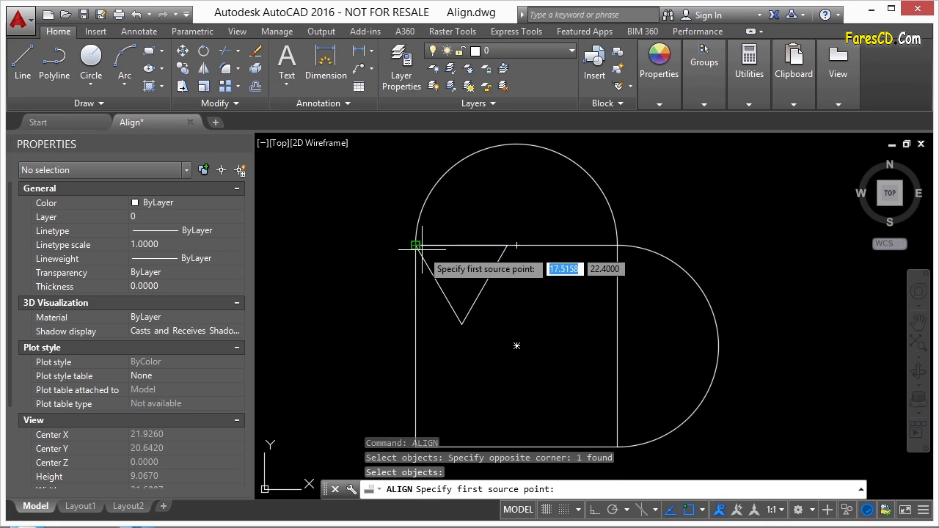
click(461, 246)
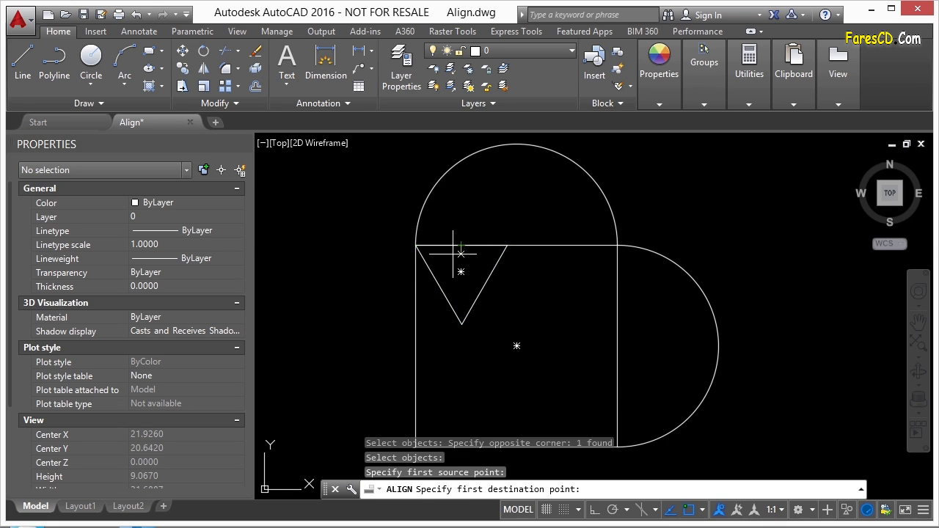
click(417, 247)
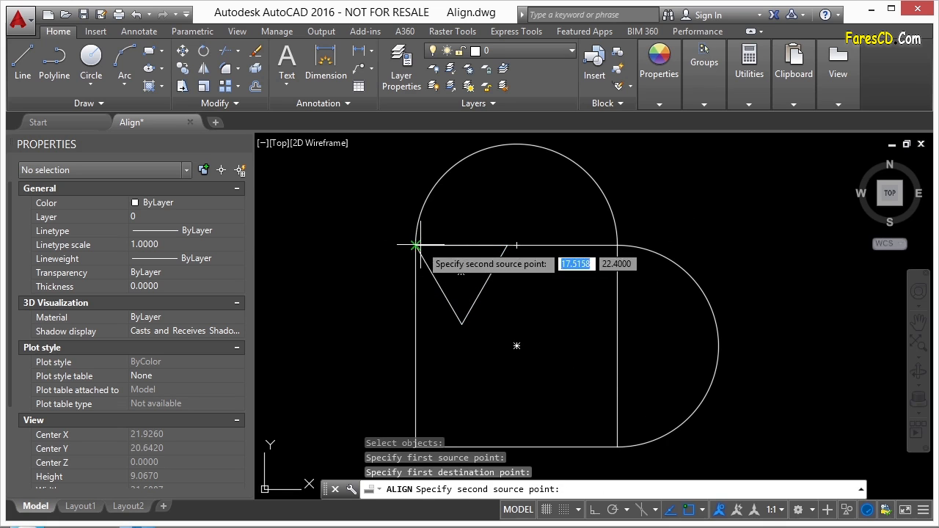
Match the triangle's bottom vertex to the square's lower-right corner and complete the alignment without scaling.
click(462, 324)
click(609, 445)
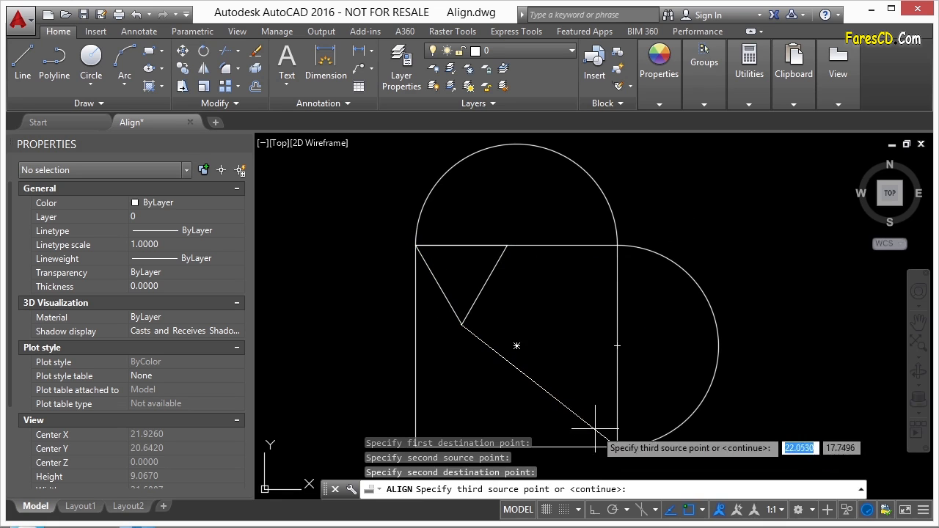
key(Return)
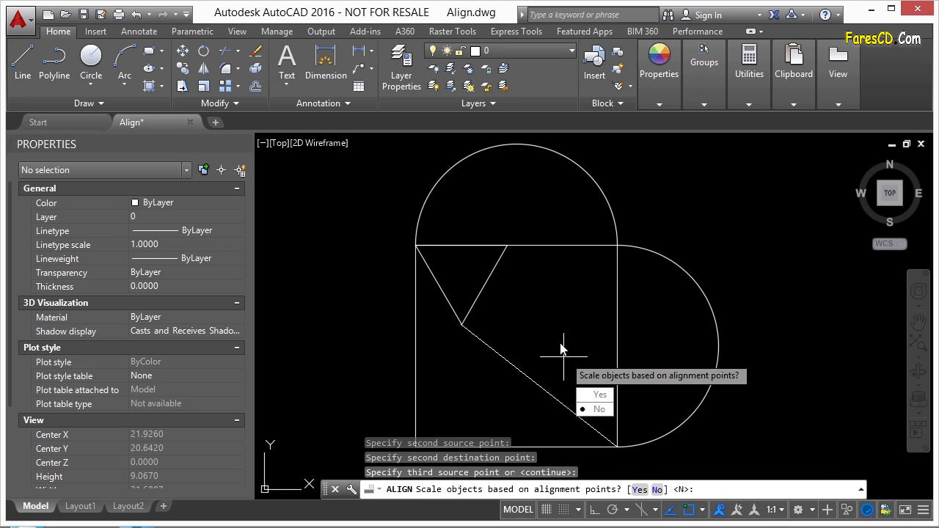
key(Return)
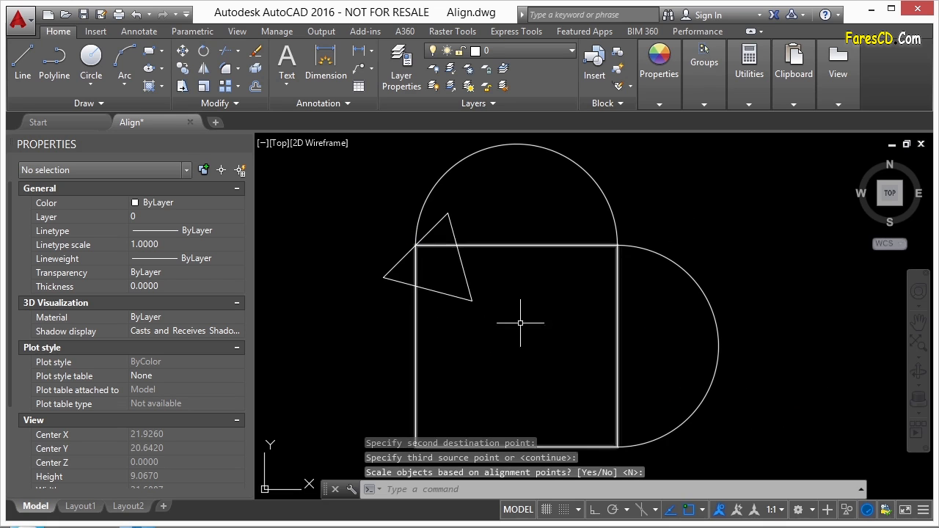
scroll(567, 304, down, 4)
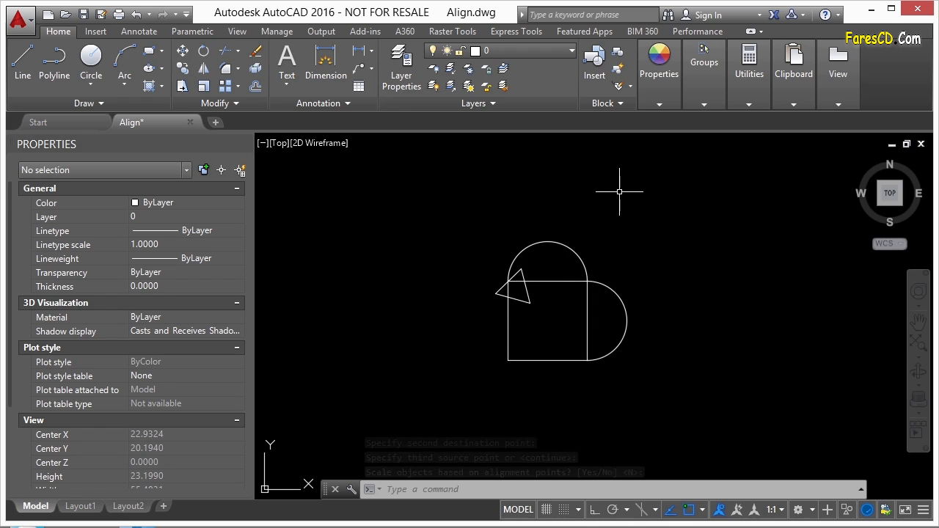